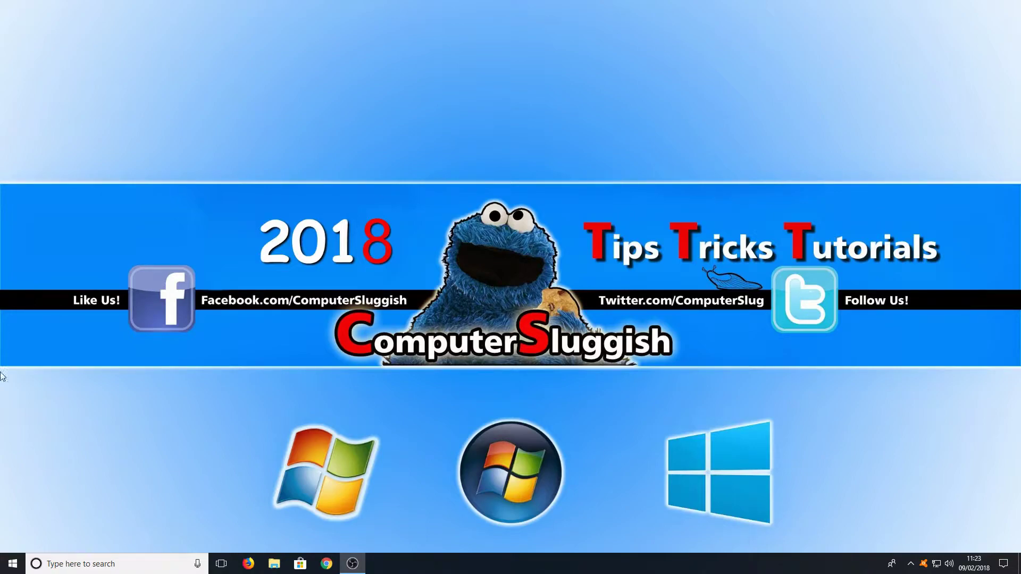
# Step: Launch the Xbox app from Windows Search by searching 'xbox'
pyautogui.press('super')
pyautogui.write('xbox')
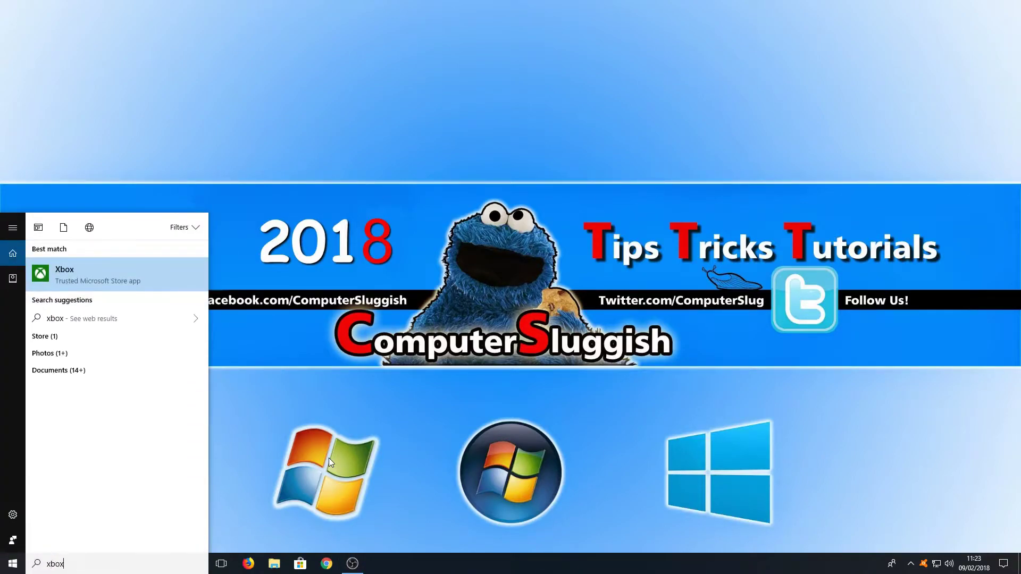
pyautogui.click(146, 270)
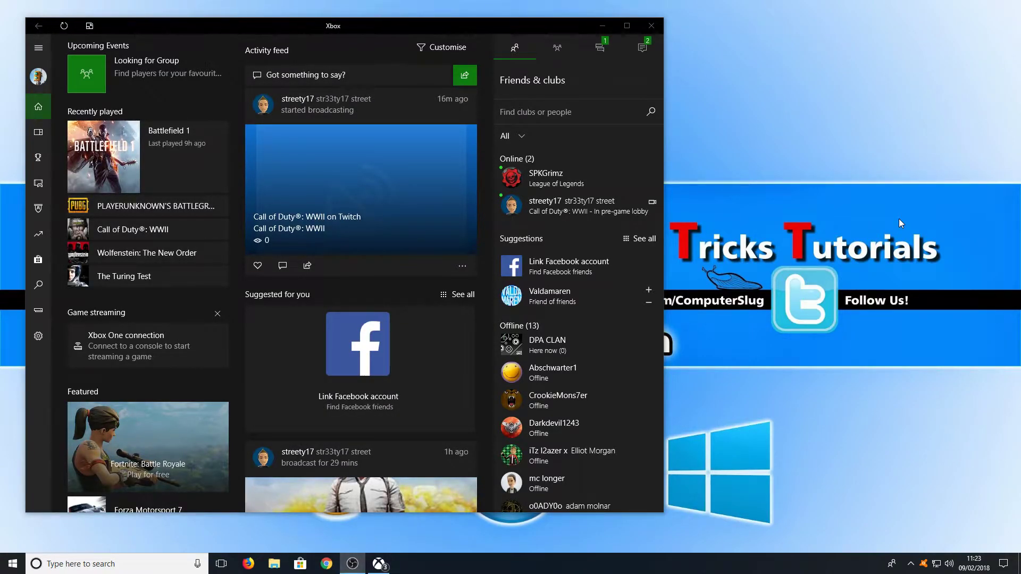
# Step: Reposition the Xbox window and go to the Connection page to add a console
pyautogui.moveTo(408, 21); pyautogui.dragTo(515, 15)
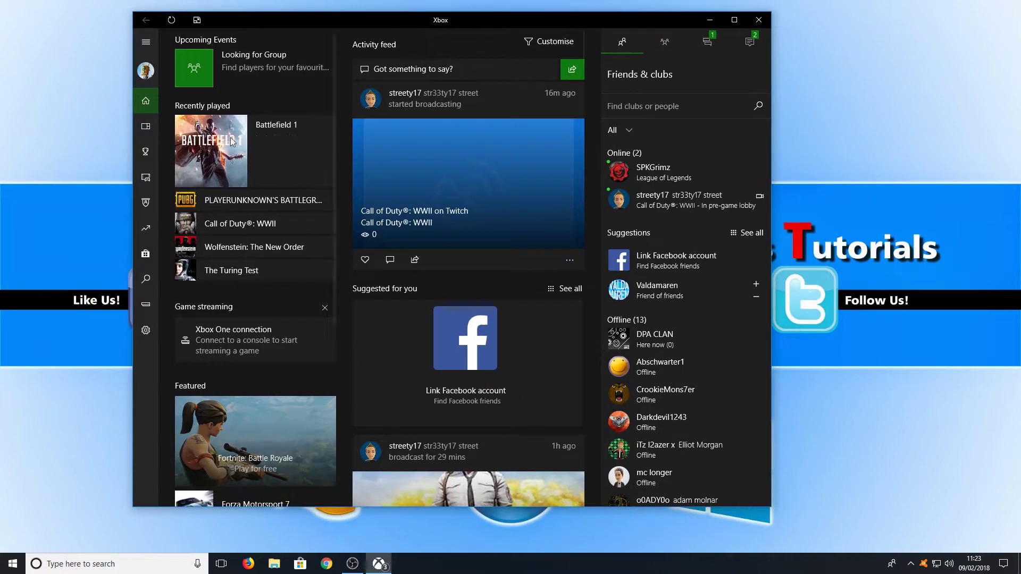
pyautogui.click(146, 308)
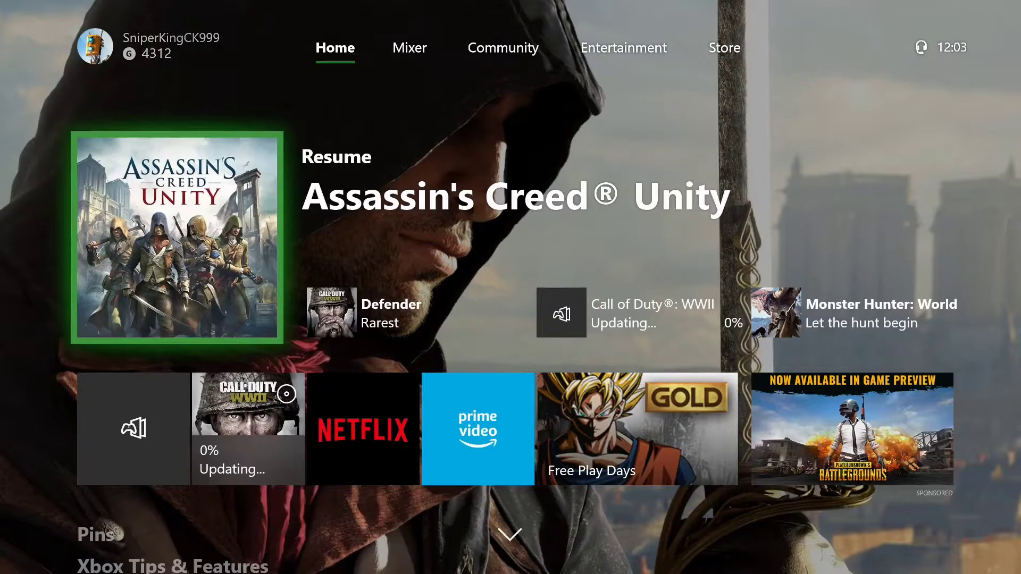
# Step: Bring up the console guide and move across to its System section
pyautogui.press('super')
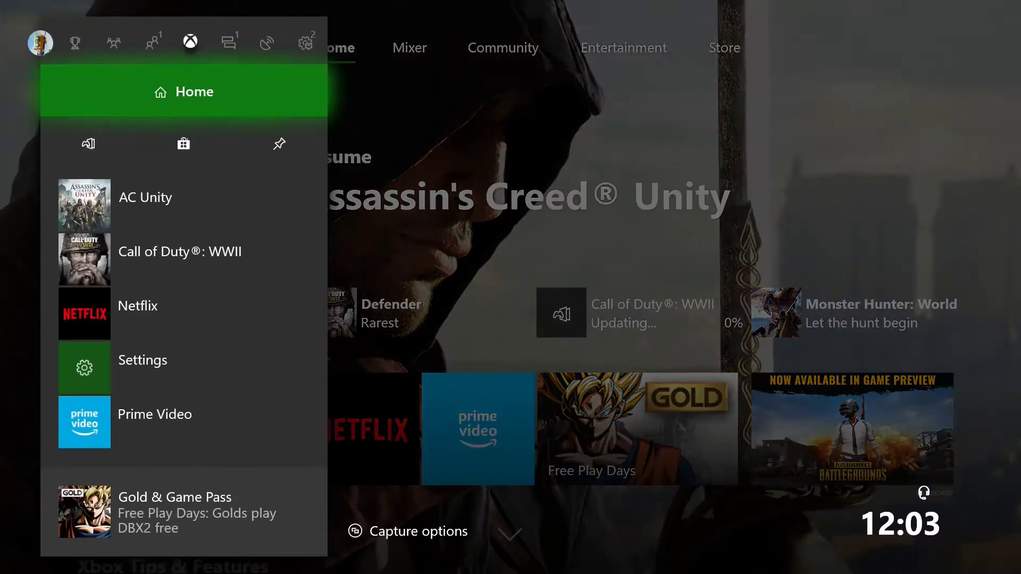
pyautogui.press('Left')
pyautogui.press('Right')
pyautogui.press('Right')
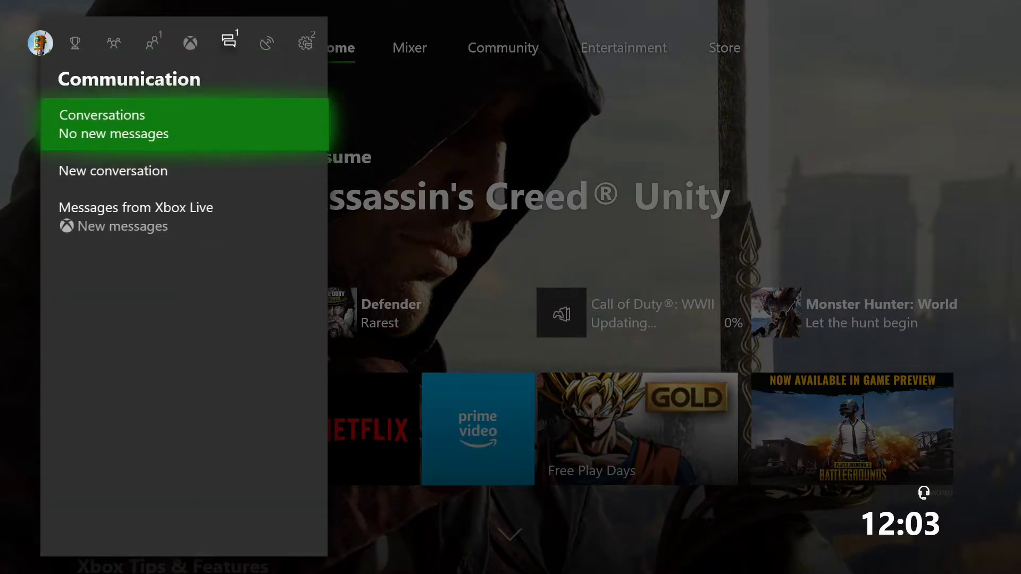
pyautogui.press('Right')
pyautogui.press('Right')
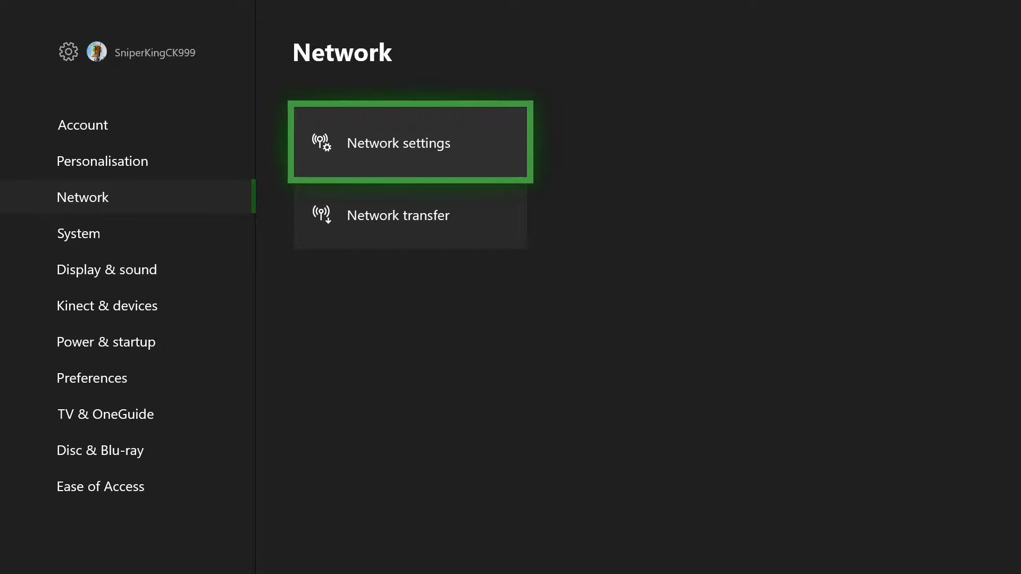
# Step: Navigate Settings > Network > Network settings > Advanced settings to reveal IP 192.168.0.6
pyautogui.press('Left')
pyautogui.press('Up')
pyautogui.press('Down')
pyautogui.press('Right')
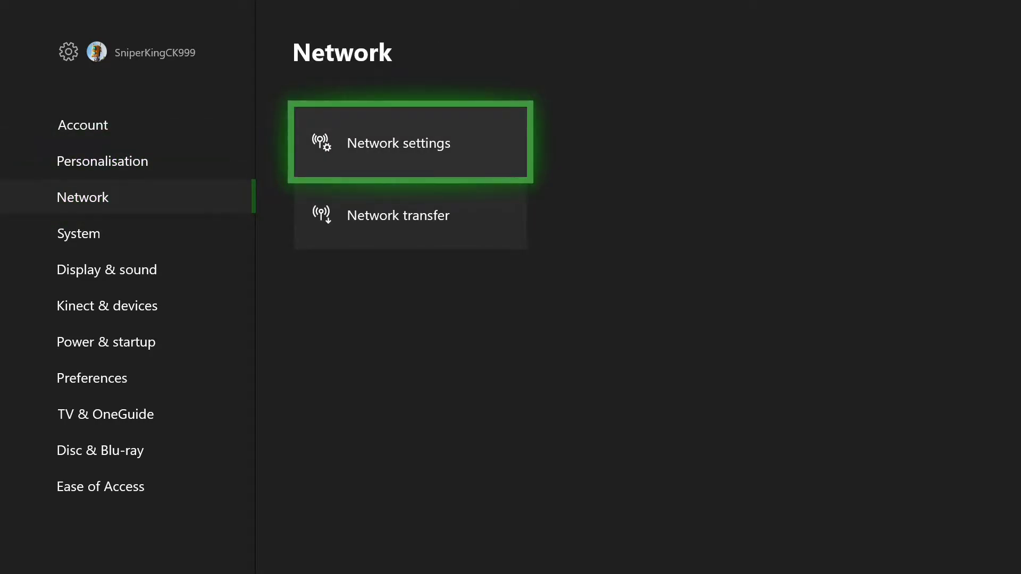
pyautogui.press('Return')
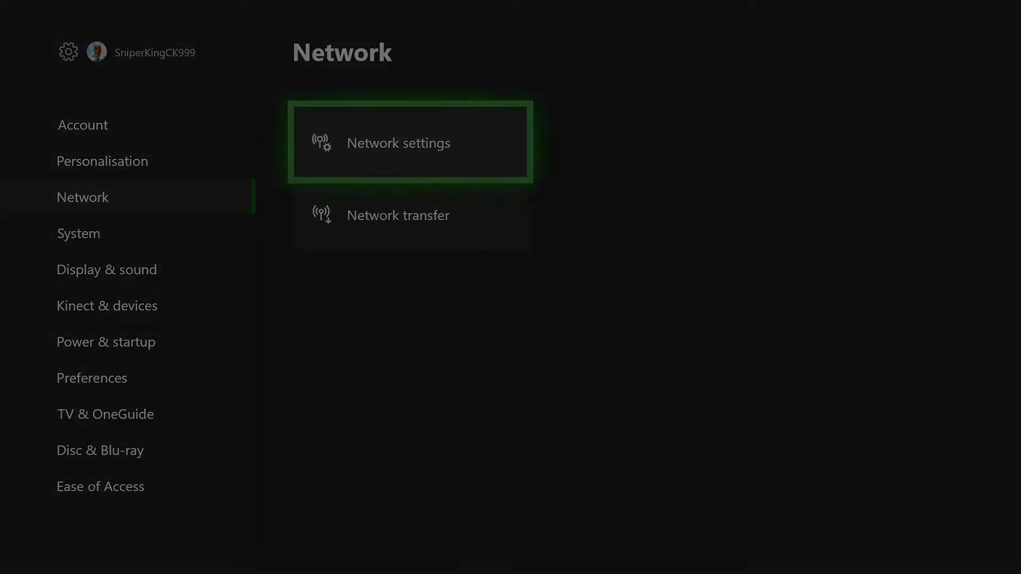
pyautogui.press('Down')
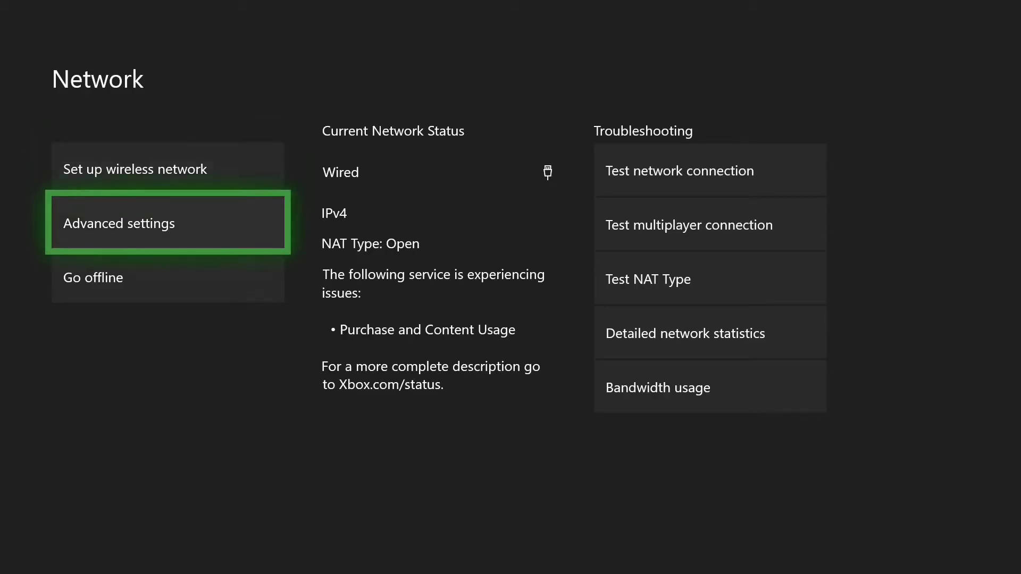
pyautogui.press('Return')
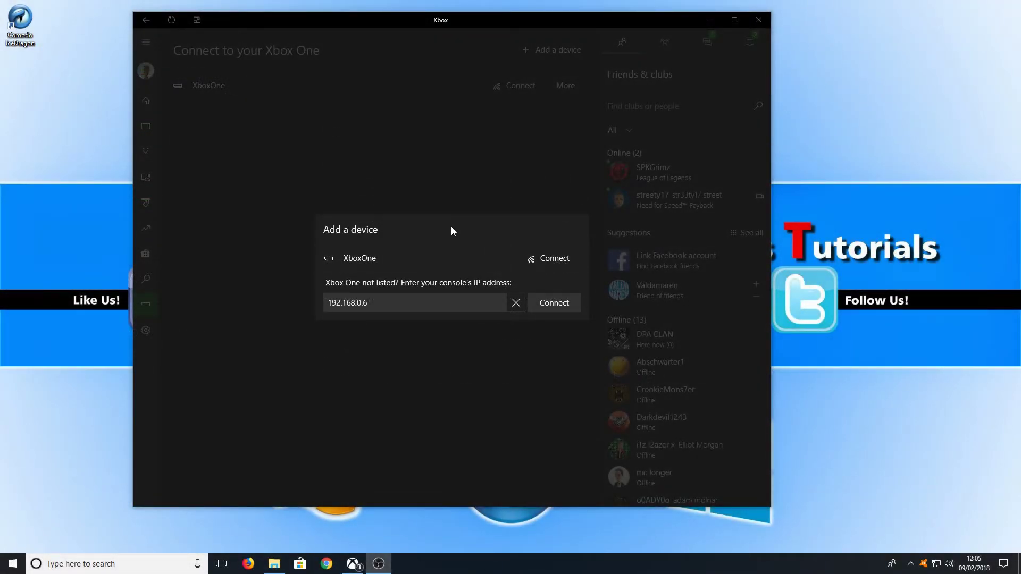
# Step: Connect the PC to the Xbox One at 192.168.0.6 and start streaming it
pyautogui.click(559, 303)
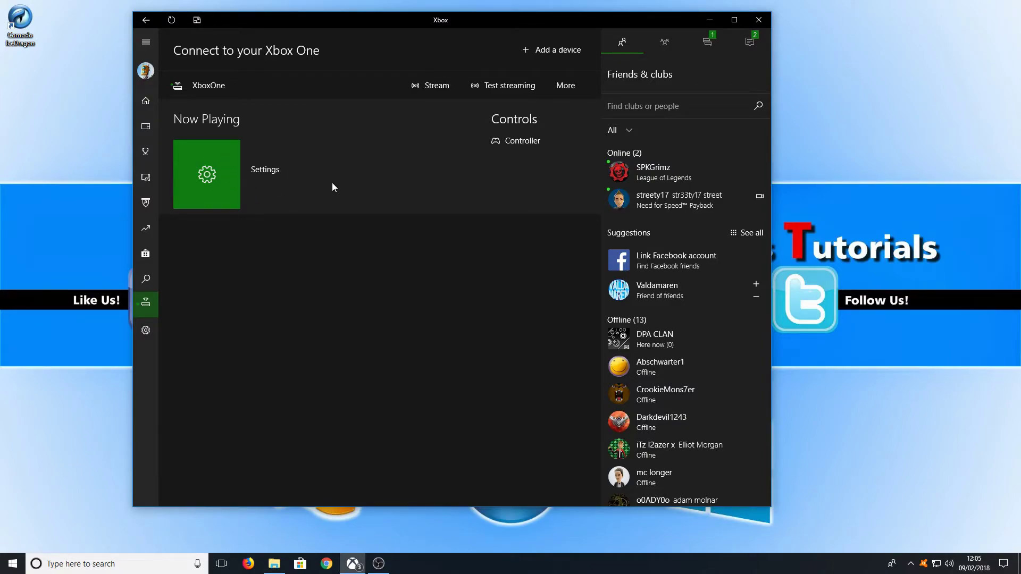
pyautogui.click(431, 87)
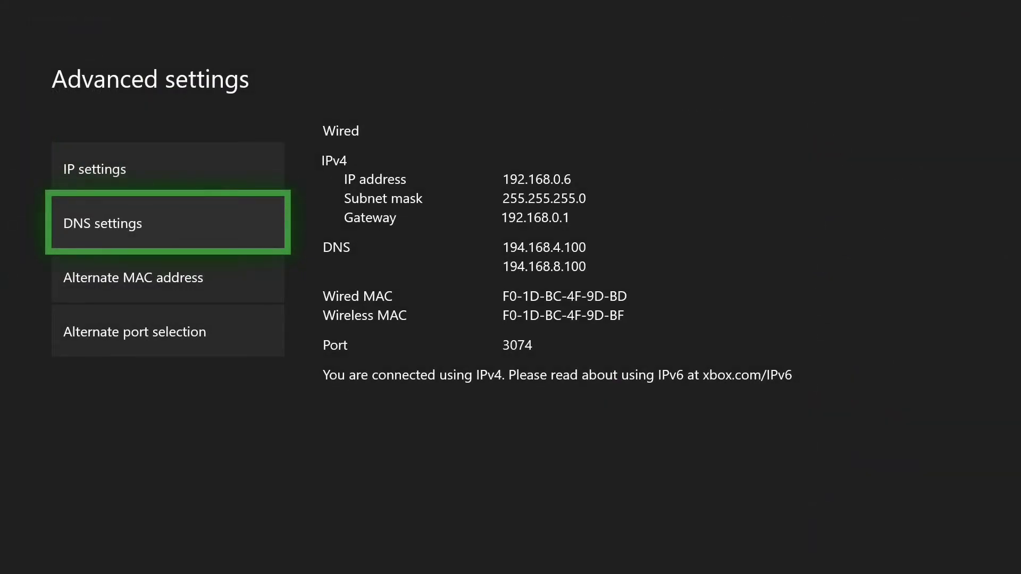
# Step: Back out of Advanced settings and Network to the Xbox One Home screen
pyautogui.press('Escape')
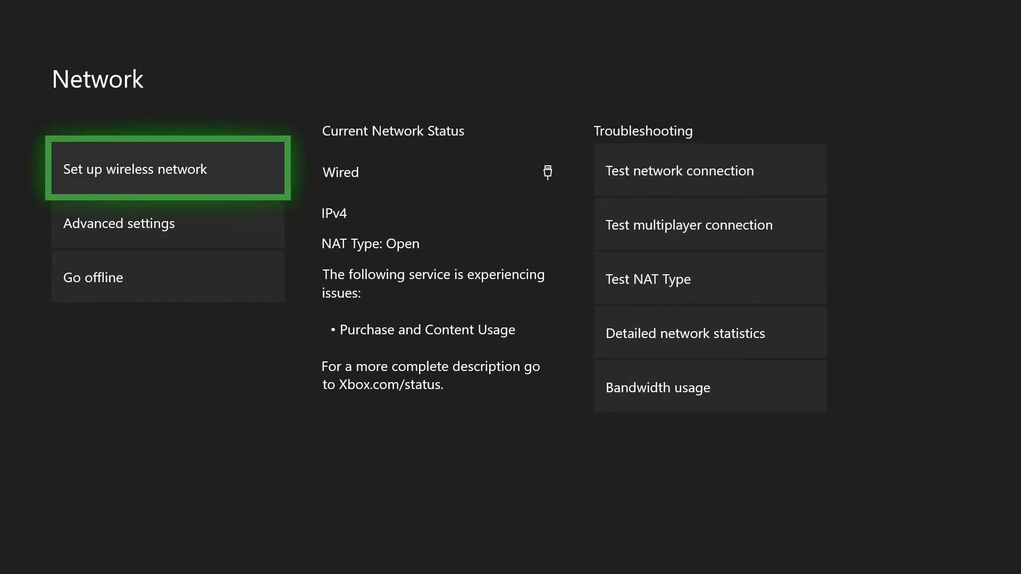
pyautogui.press('Escape')
pyautogui.press('Left')
pyautogui.press('Down')
pyautogui.press('Down')
pyautogui.press('Up')
pyautogui.press('Up')
pyautogui.press('Up')
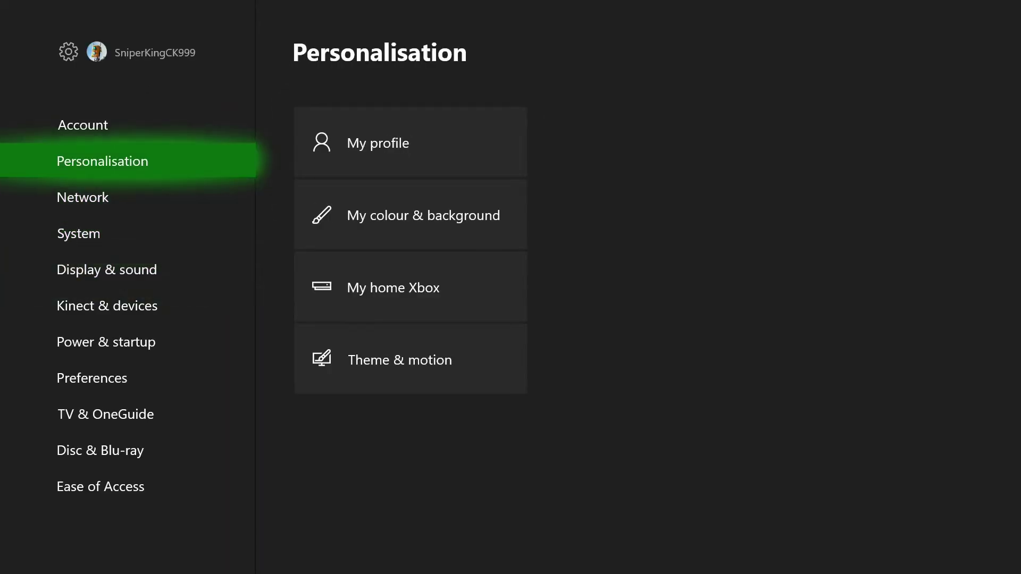
pyautogui.press('Escape')
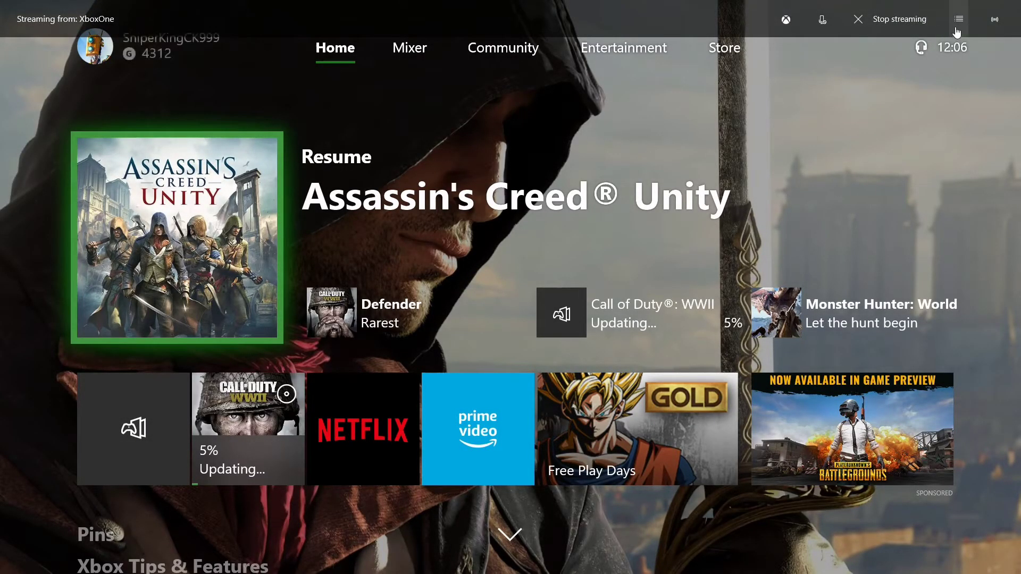
# Step: Check the streaming quality menu, leaving Very high selected, and close it
pyautogui.click(994, 24)
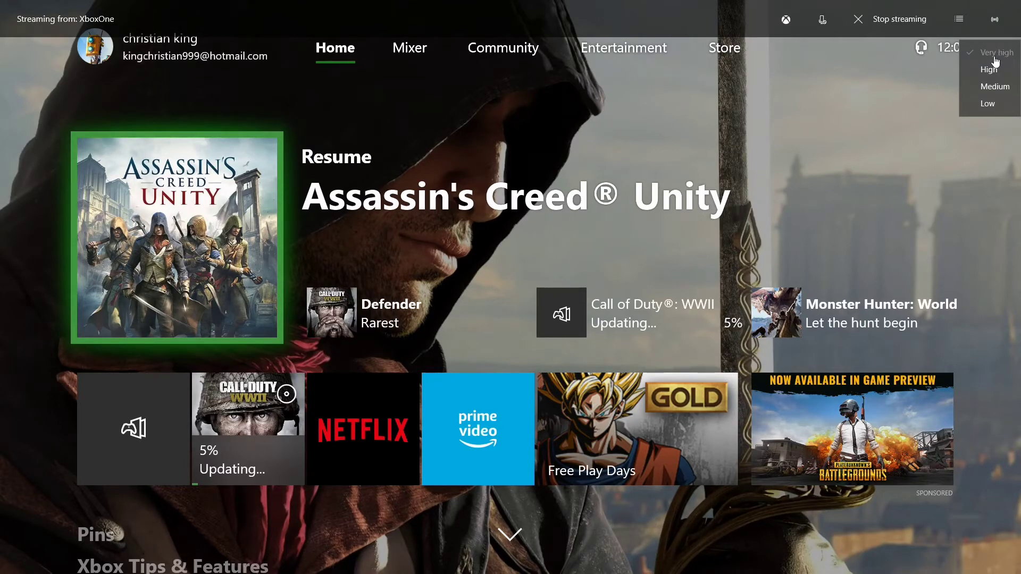
pyautogui.click(877, 180)
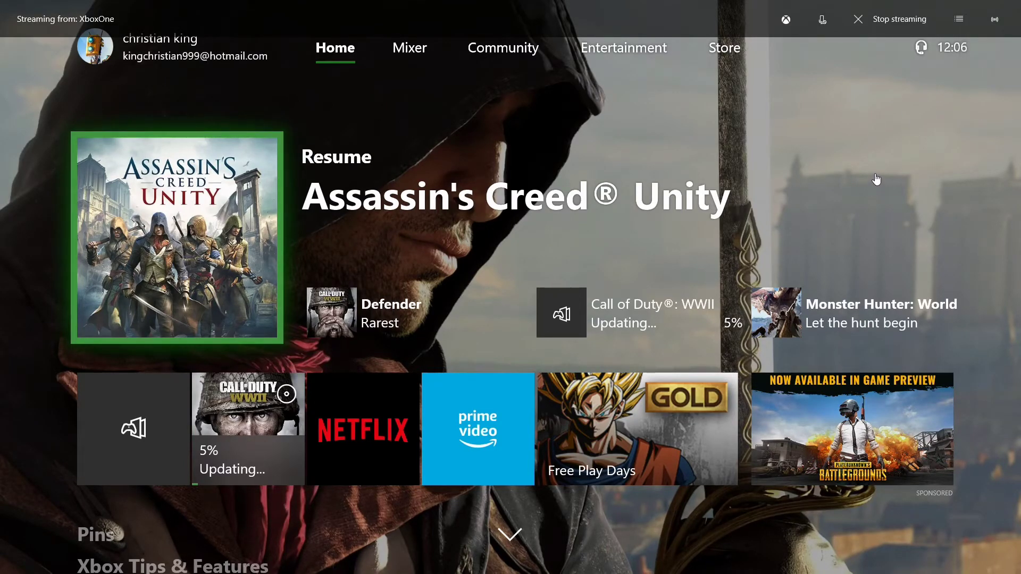